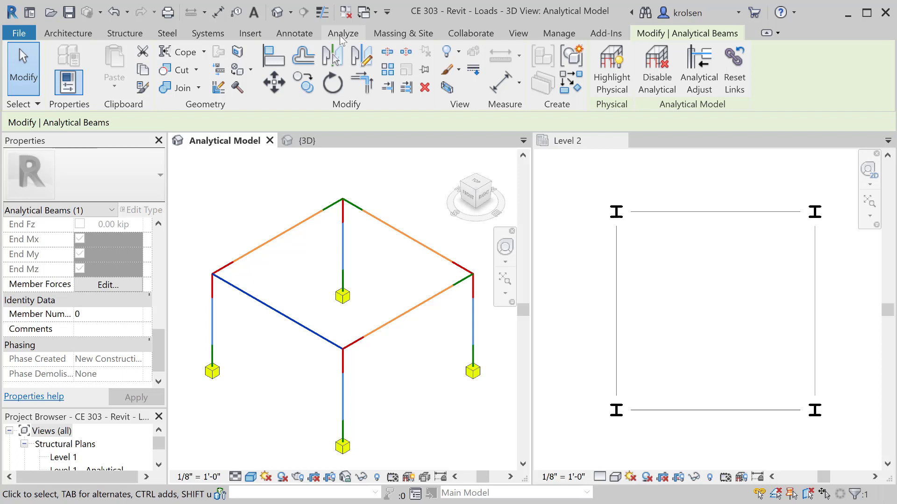
Start the Place Loads tool from the Analyze tab's Analytical Model panel.
{"action": "left_click", "coordinate": [343, 33]}
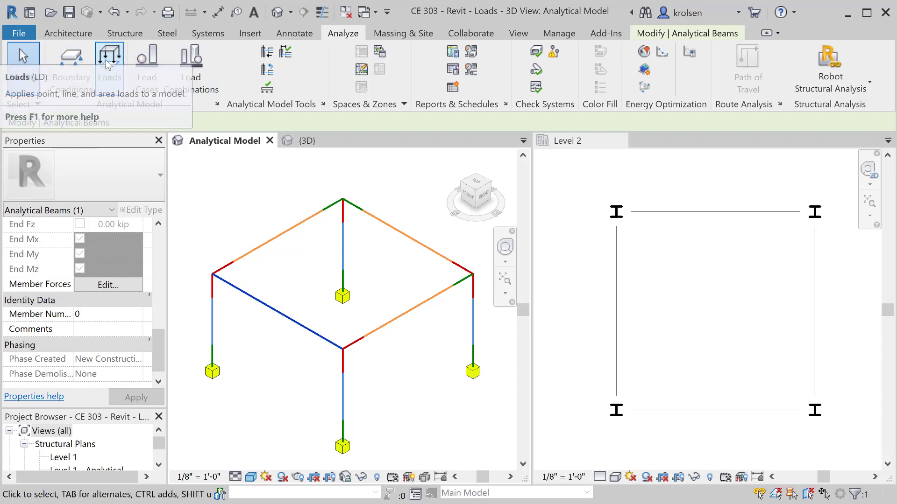
{"action": "left_click", "coordinate": [111, 75]}
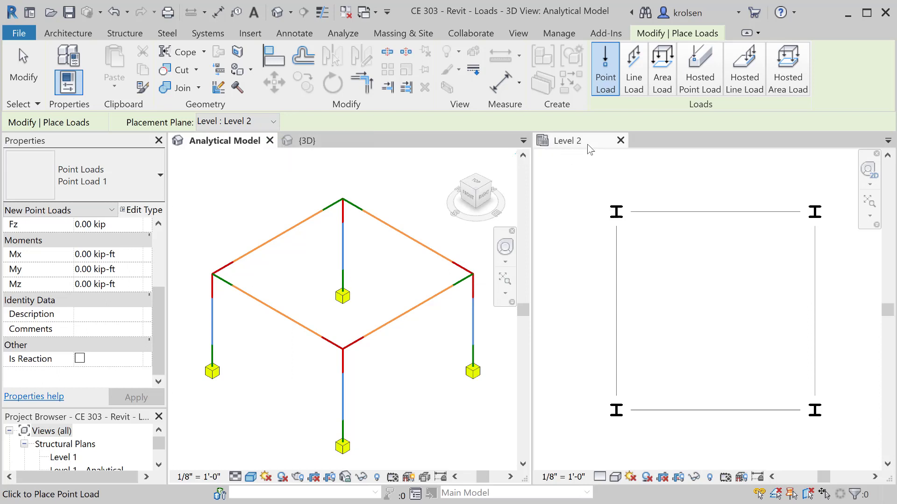
Switch to Area Load 1 (Fz 1 = -0.0400 ksf) using the Rectangle sketch tool.
{"action": "left_click", "coordinate": [661, 70]}
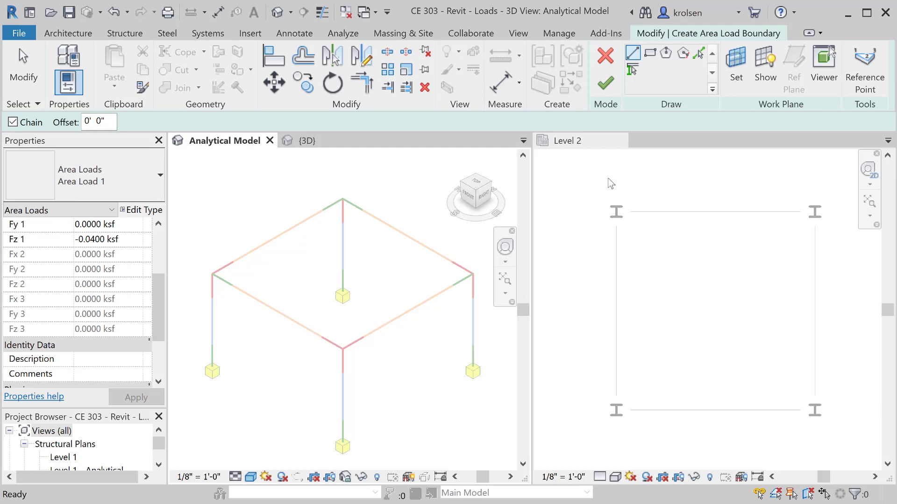
{"action": "left_click", "coordinate": [655, 59]}
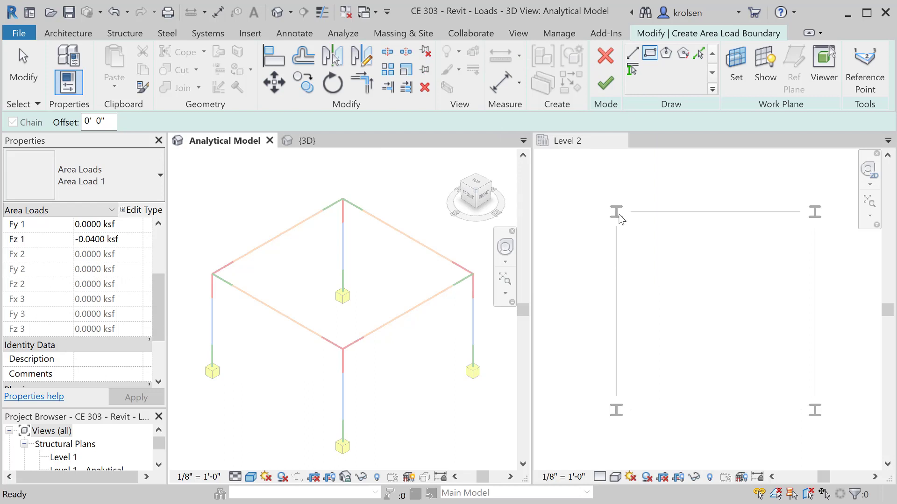
In Level 2, sketch a 16'-0" by 16'-0" area load rectangle between the columns and finish.
{"action": "left_click", "coordinate": [601, 148]}
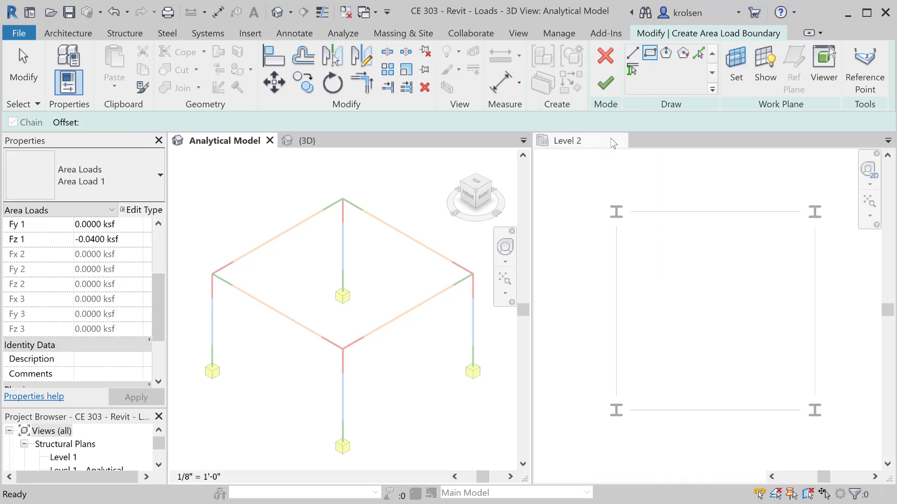
{"action": "left_click", "coordinate": [616, 212]}
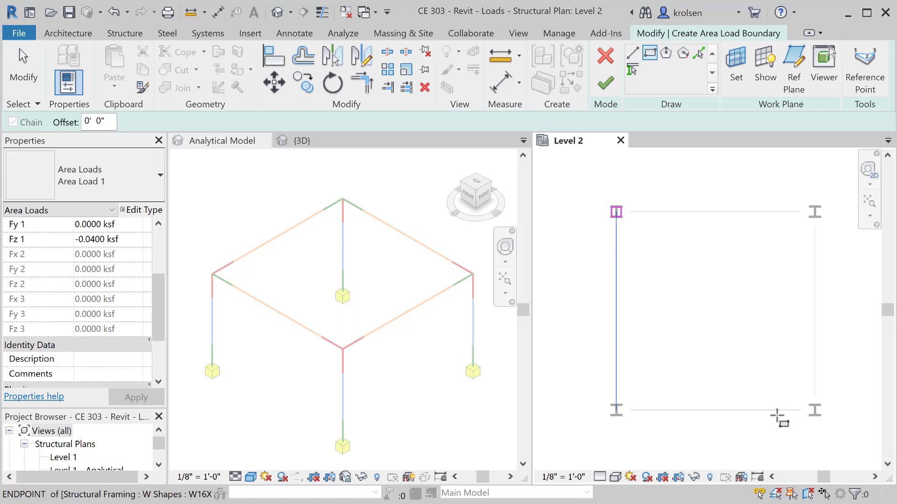
{"action": "left_click", "coordinate": [814, 411]}
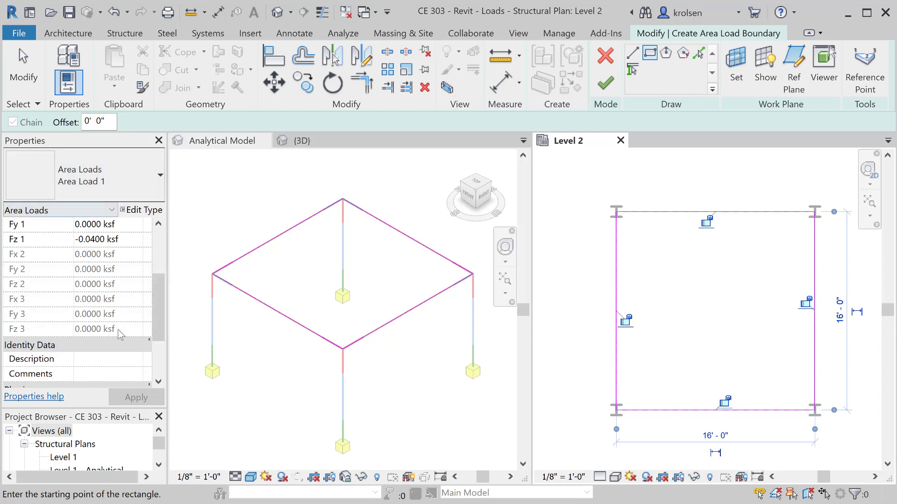
{"action": "left_click_drag", "start_coordinate": [158, 307], "coordinate": [160, 280]}
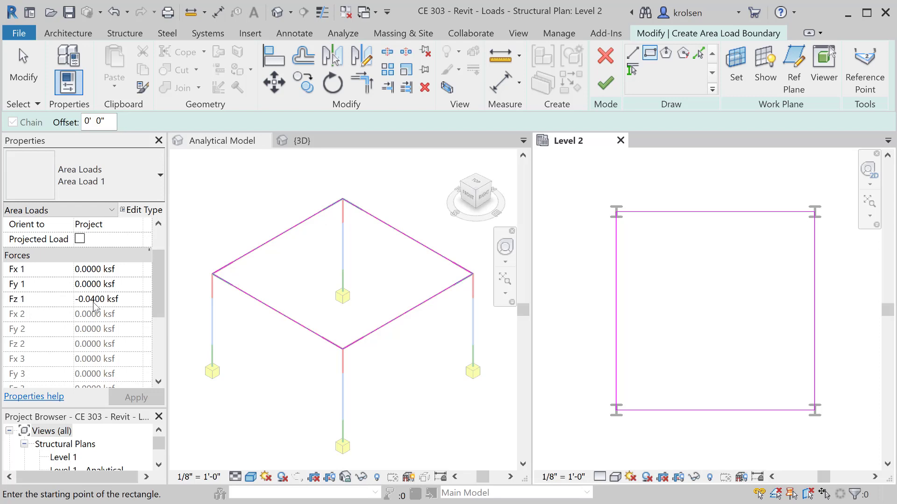
{"action": "left_click", "coordinate": [607, 89]}
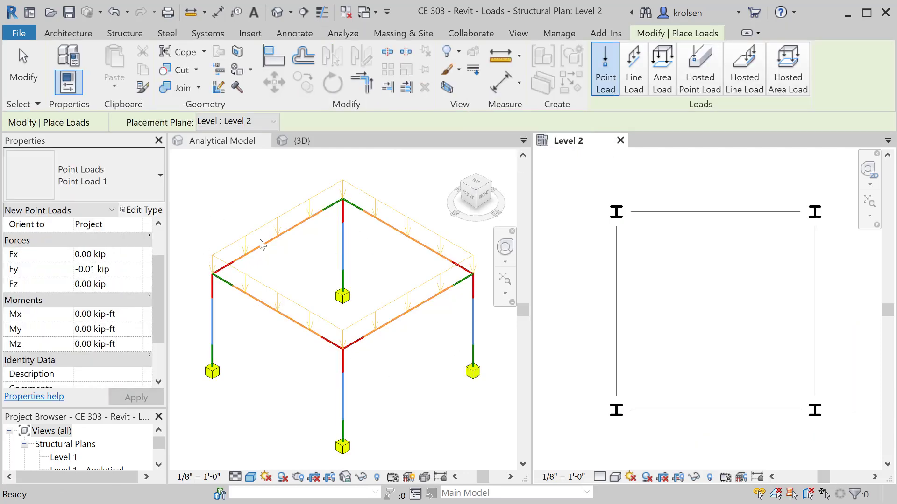
In the 3D view, select the Level 2 area load and keep its load case LL1 (2).
{"action": "left_click", "coordinate": [292, 301]}
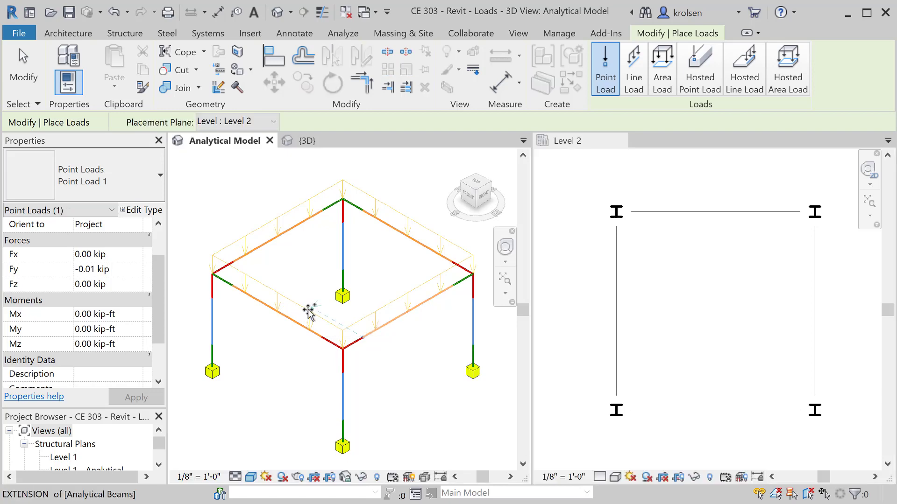
{"action": "key", "text": "Escape"}
{"action": "key", "text": "Escape"}
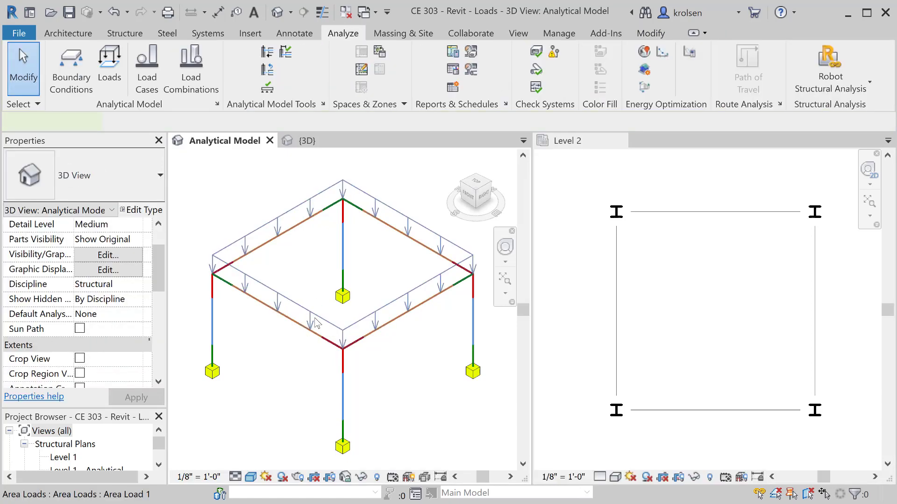
{"action": "left_click", "coordinate": [317, 322]}
{"action": "scroll", "coordinate": [154, 271], "scroll_direction": "up", "scroll_amount": 2}
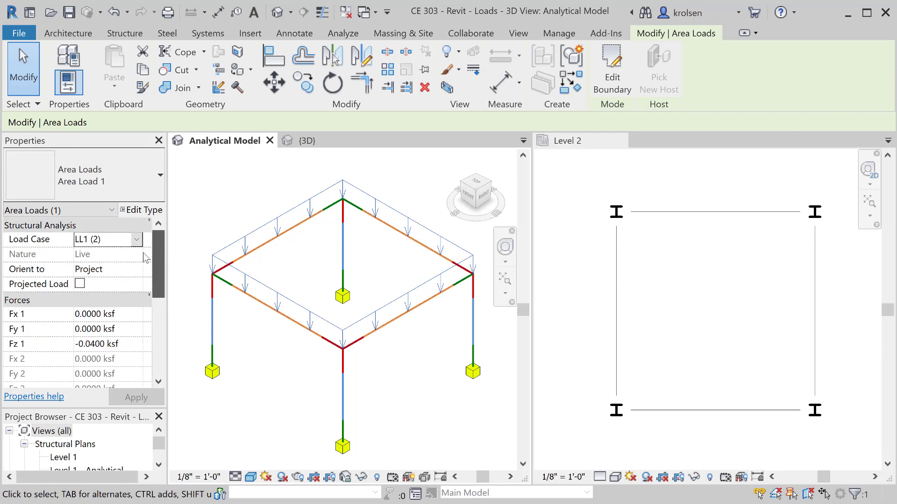
{"action": "left_click", "coordinate": [138, 240]}
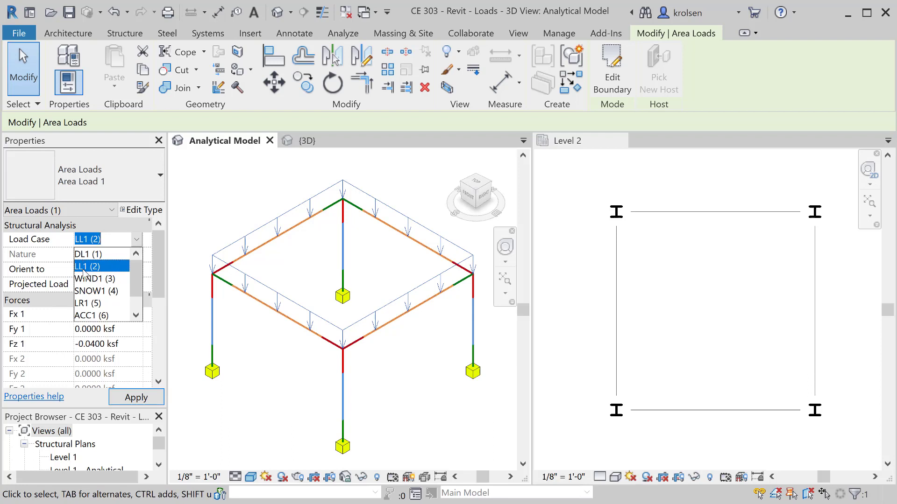
{"action": "left_click_drag", "start_coordinate": [133, 285], "coordinate": [138, 299]}
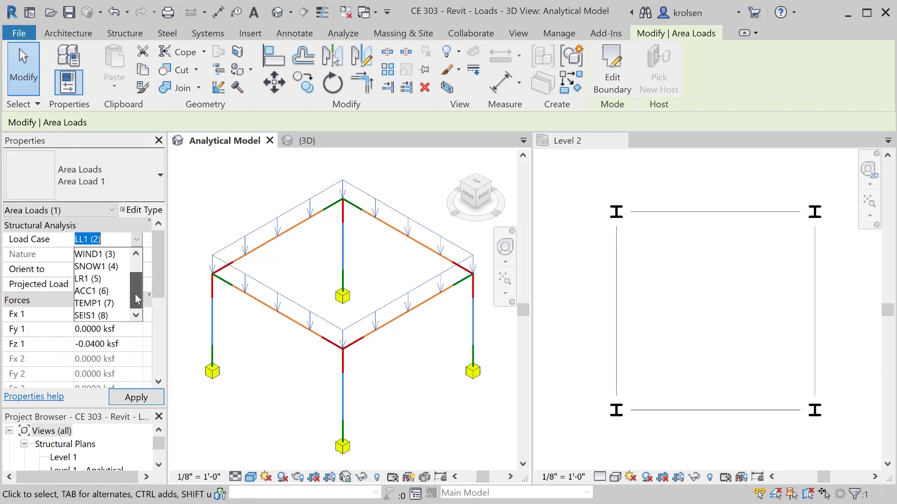
{"action": "left_click", "coordinate": [281, 270]}
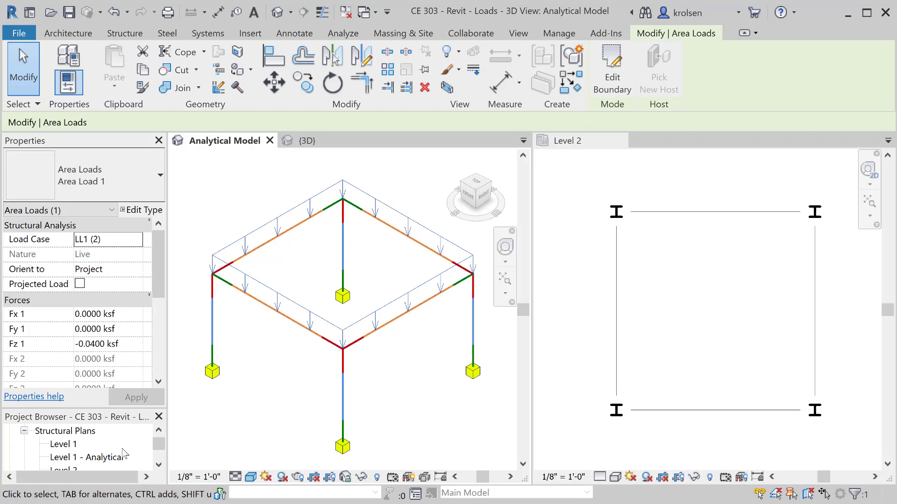
Open the East elevation and dock it beside the 3D analytical view.
{"action": "scroll", "coordinate": [125, 453], "scroll_direction": "down", "scroll_amount": 3}
{"action": "scroll", "coordinate": [125, 453], "scroll_direction": "down", "scroll_amount": 4}
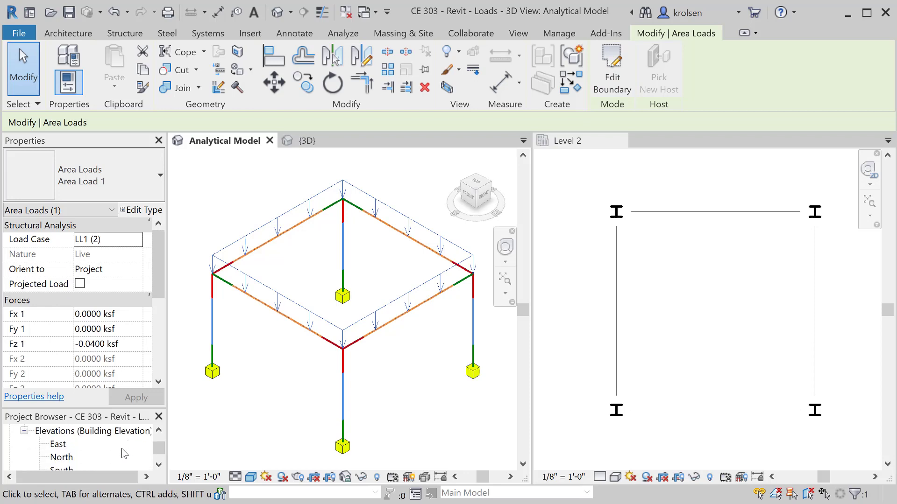
{"action": "double_click", "coordinate": [58, 446]}
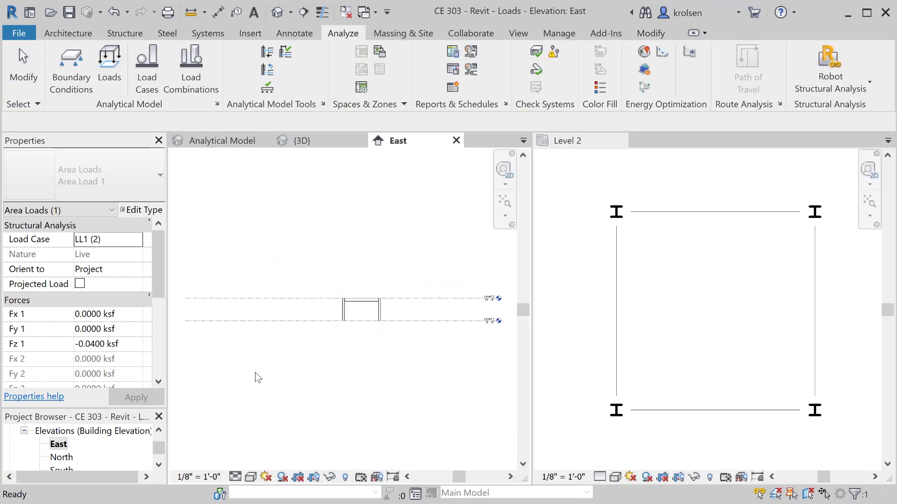
{"action": "scroll", "coordinate": [394, 312], "scroll_direction": "up", "scroll_amount": 3}
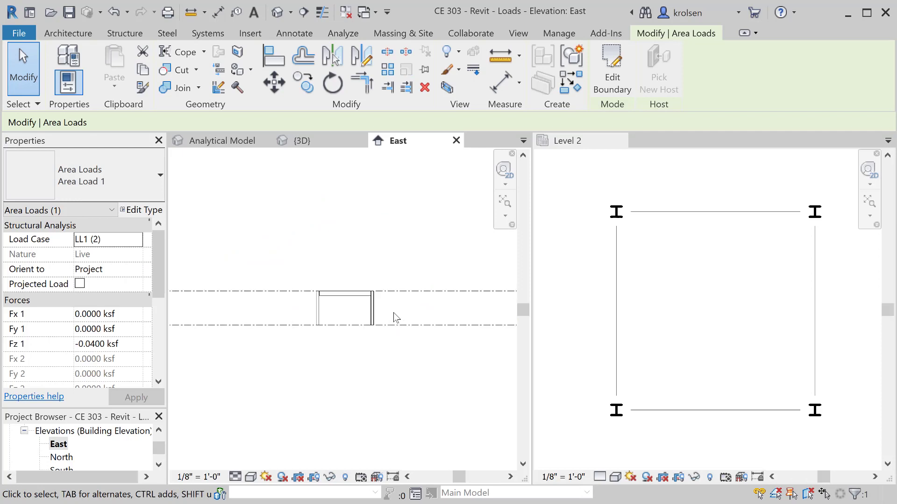
{"action": "left_click_drag", "start_coordinate": [398, 141], "coordinate": [648, 145]}
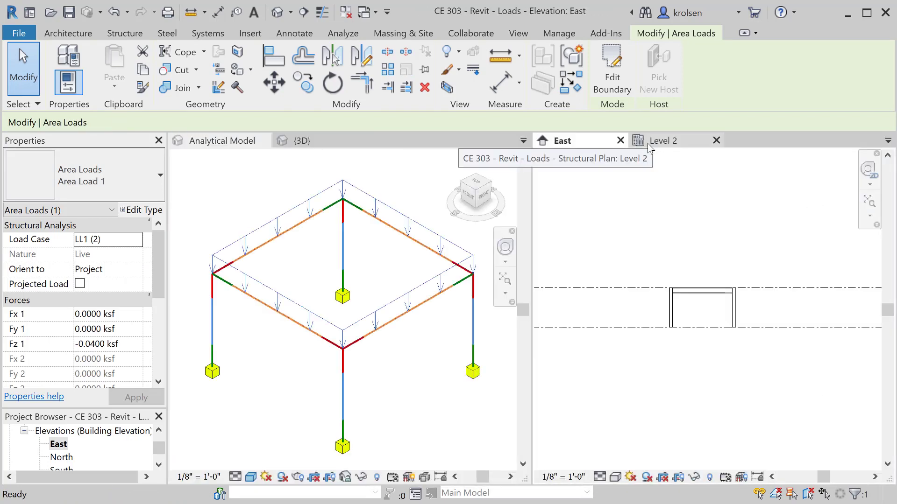
{"action": "scroll", "coordinate": [719, 318], "scroll_direction": "up", "scroll_amount": 3}
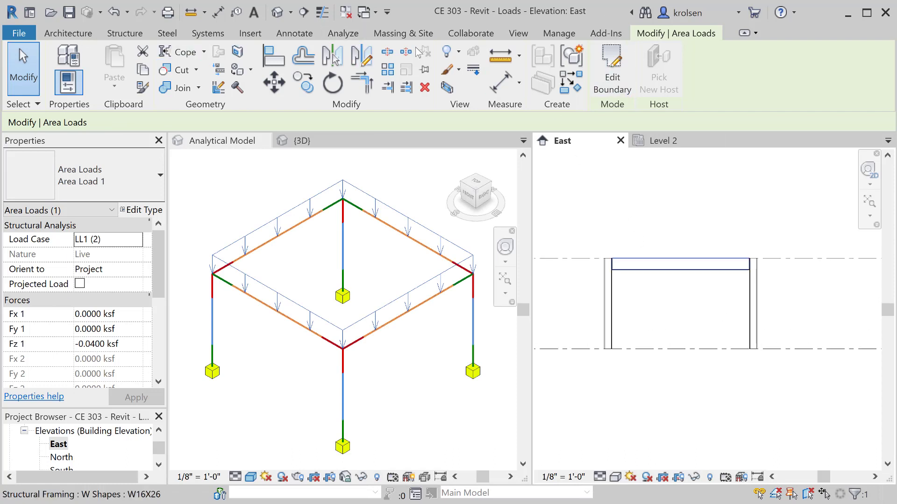
{"action": "left_click", "coordinate": [347, 38]}
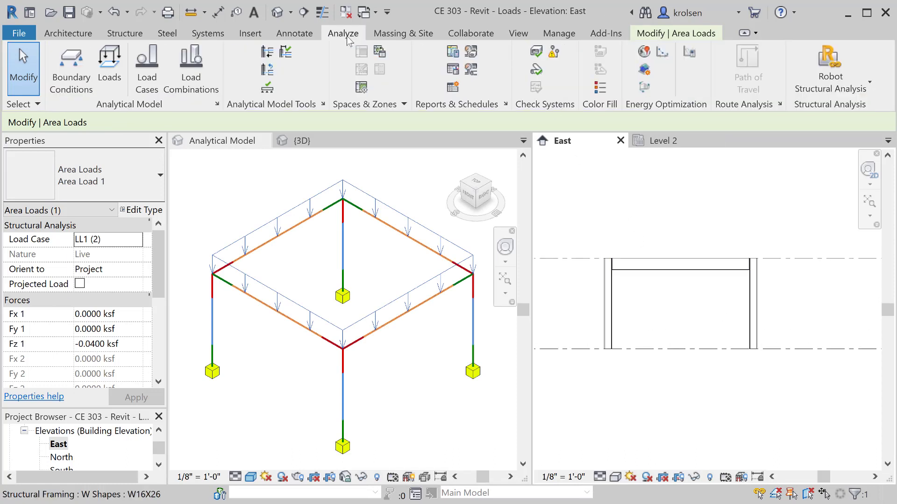
Start an area load, dismiss the work plane dialog, then cancel the sketch on Level 2.
{"action": "left_click", "coordinate": [110, 75]}
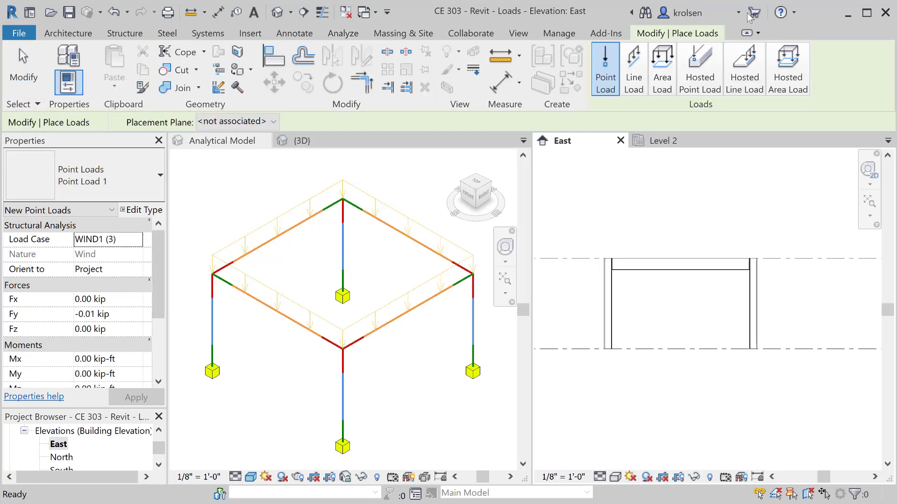
{"action": "left_click", "coordinate": [663, 74]}
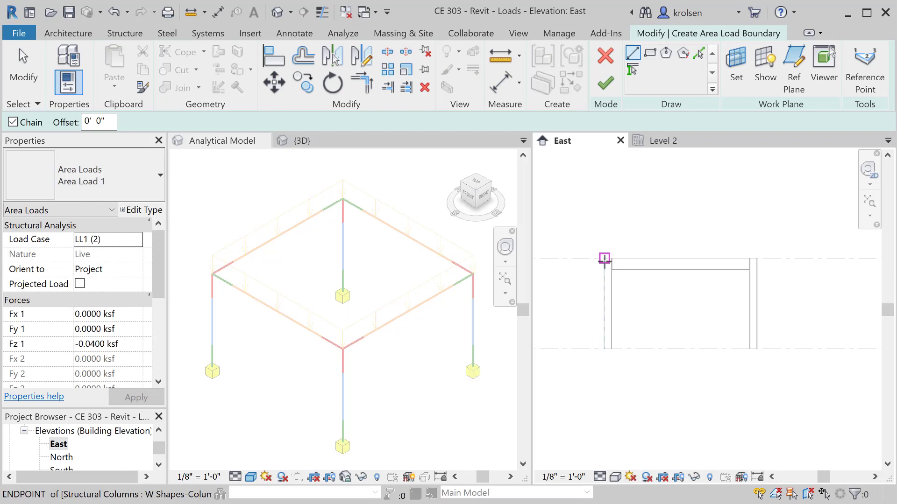
{"action": "left_click", "coordinate": [736, 77]}
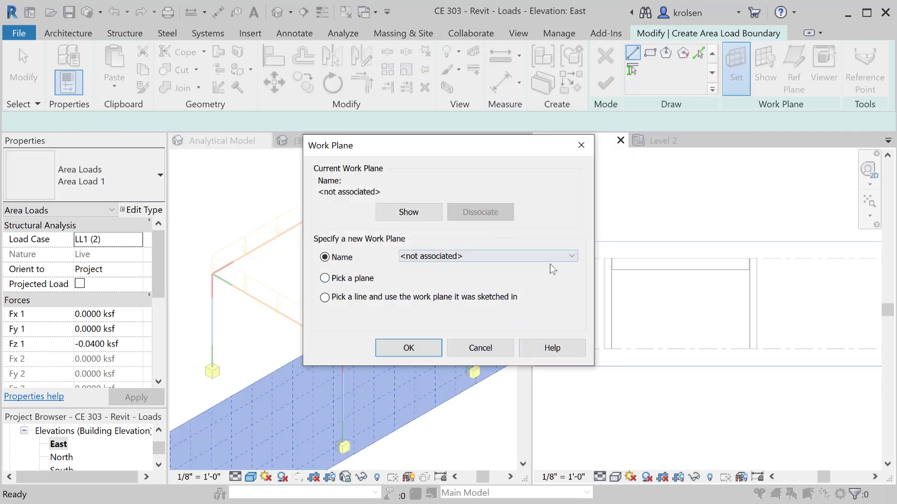
{"action": "left_click", "coordinate": [571, 256]}
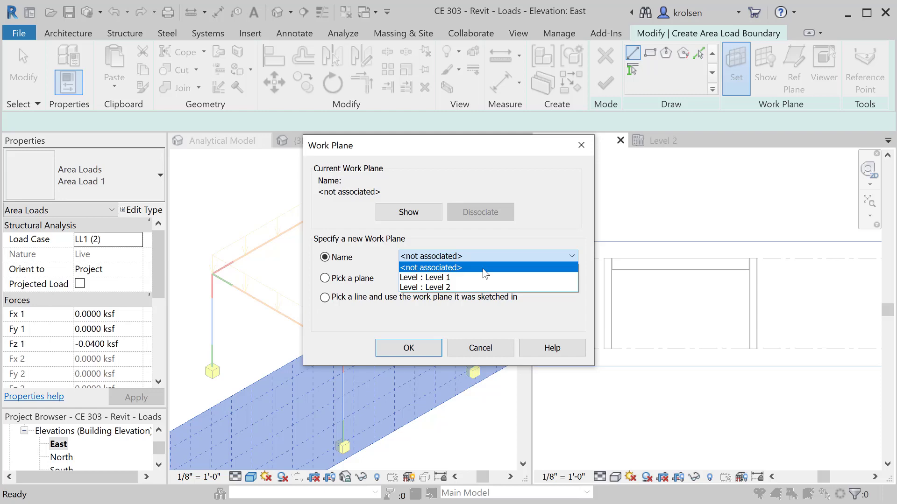
{"action": "left_click", "coordinate": [490, 348]}
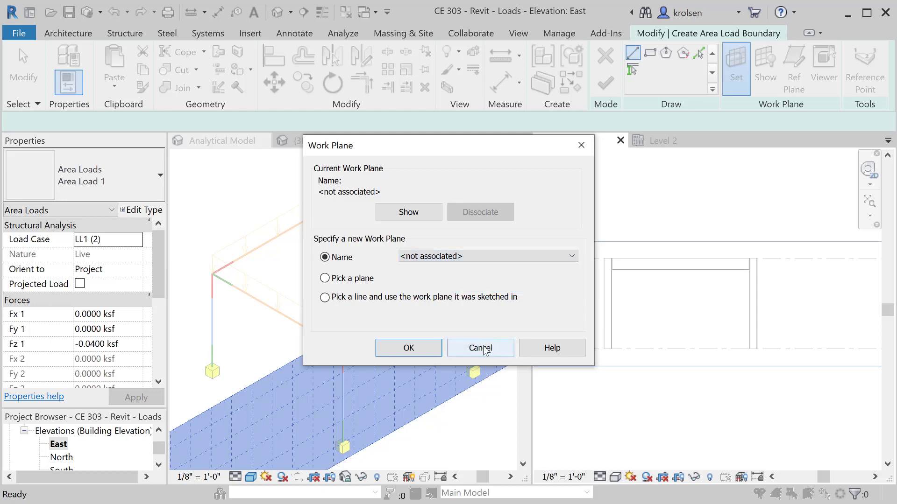
{"action": "left_click", "coordinate": [484, 350]}
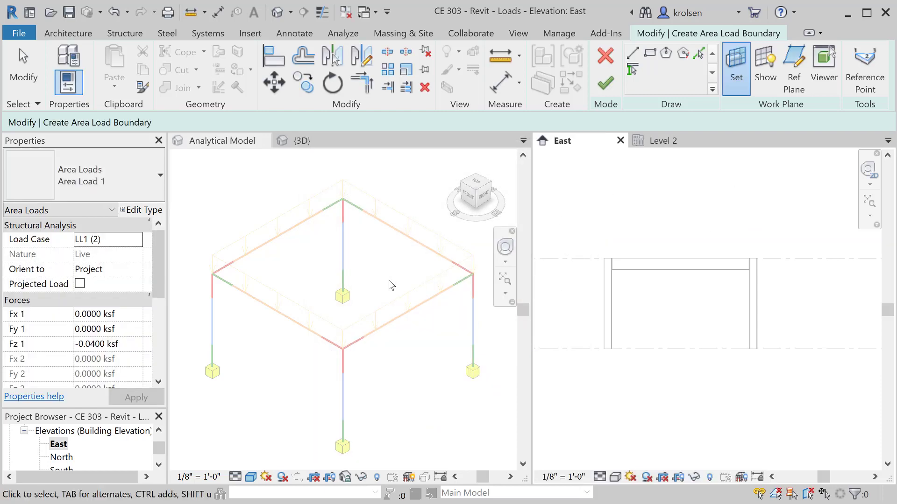
{"action": "left_click", "coordinate": [662, 141]}
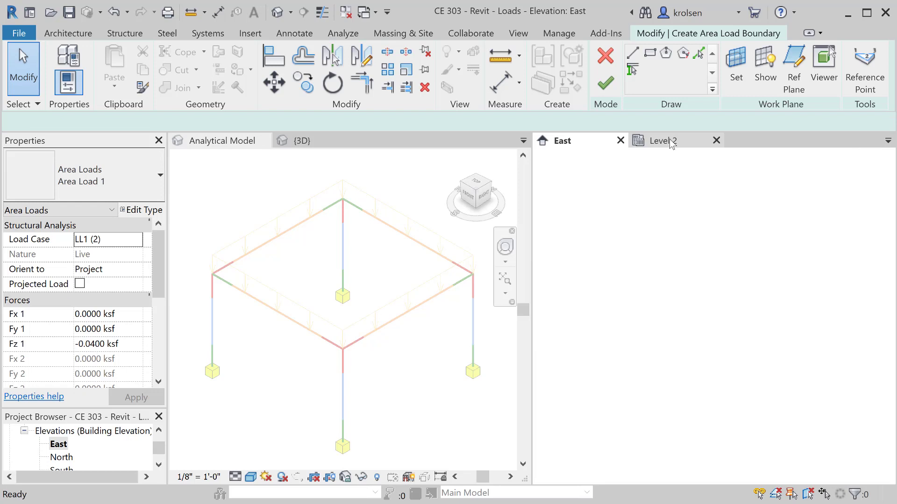
{"action": "left_click", "coordinate": [605, 54]}
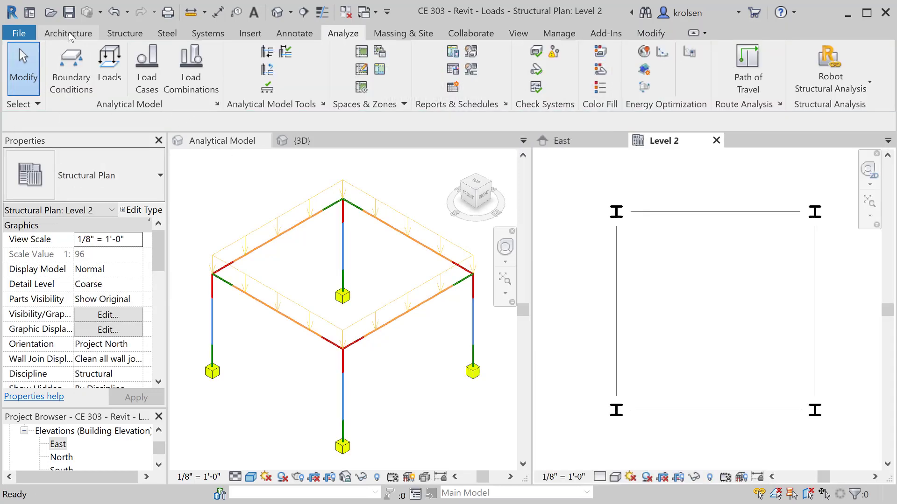
Draw vertical grids 5 and 6 through the left and right Level 2 columns.
{"action": "left_click", "coordinate": [120, 36]}
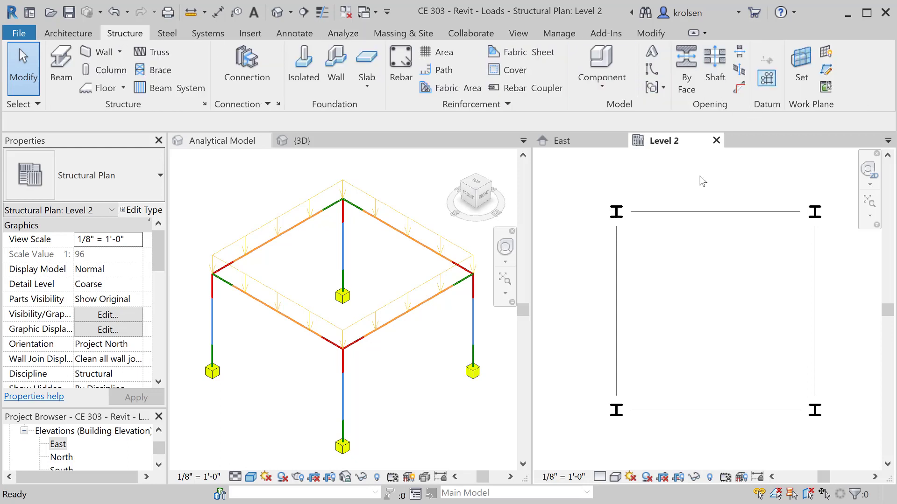
{"action": "key", "text": "g"}
{"action": "key", "text": "r"}
{"action": "left_click", "coordinate": [616, 174]}
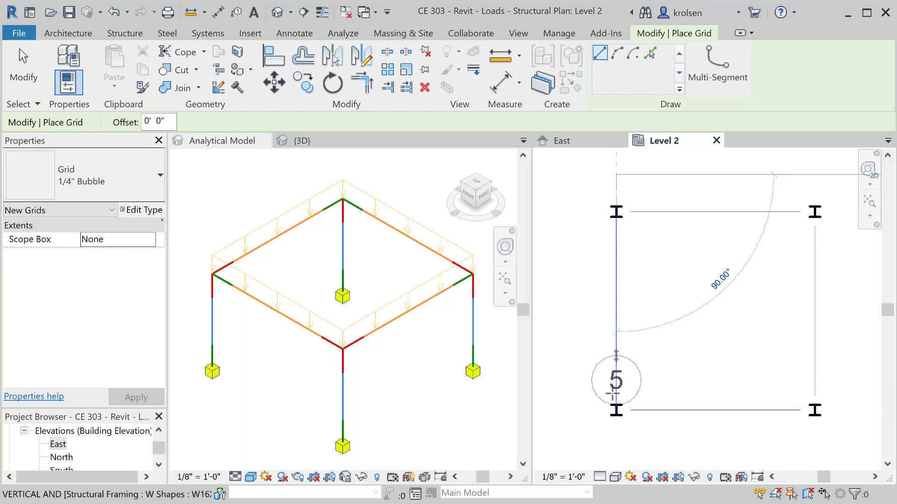
{"action": "left_click", "coordinate": [616, 437]}
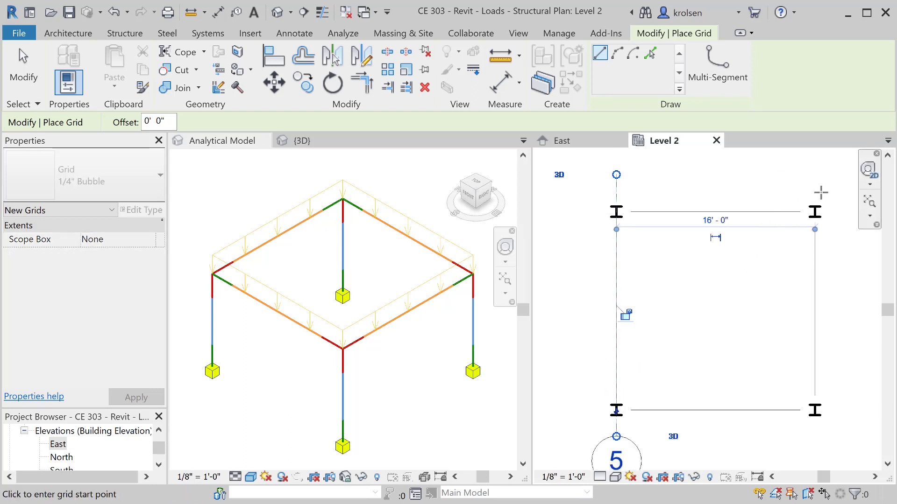
{"action": "left_click", "coordinate": [814, 174]}
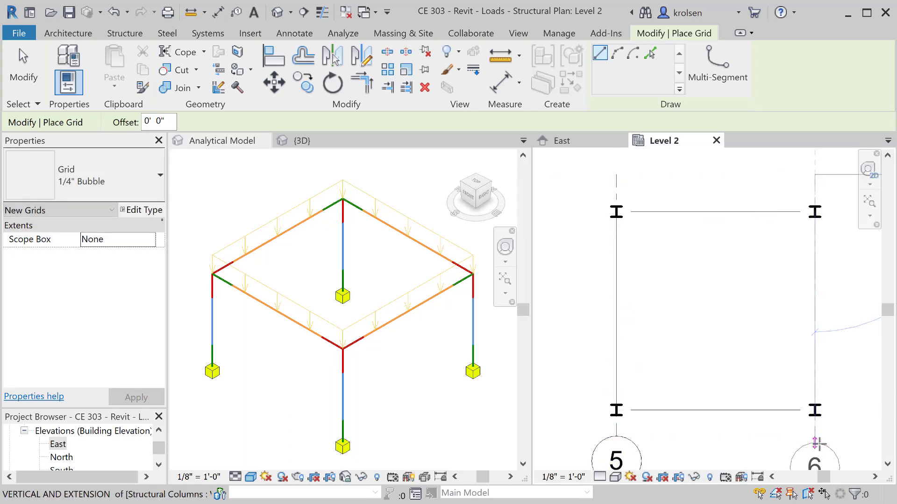
{"action": "left_click", "coordinate": [815, 444]}
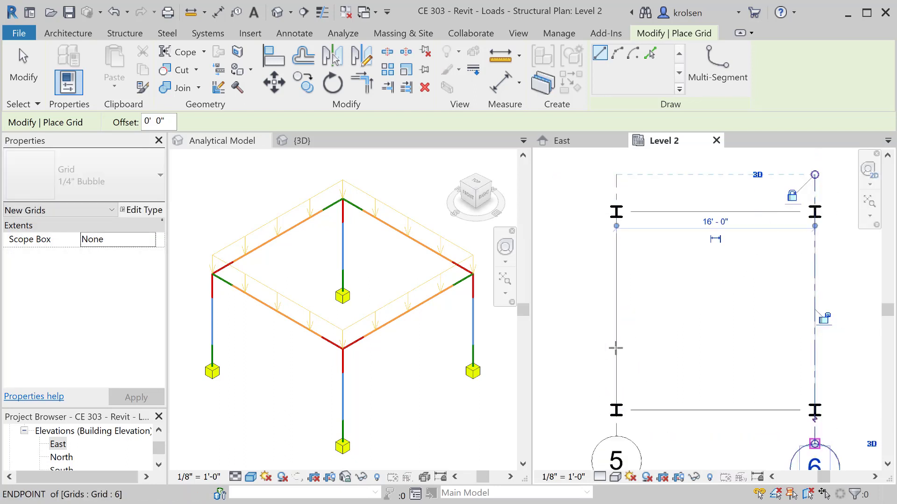
Draw horizontal grids 7 and 8 along the lower and upper beams, cancelling a stray grid.
{"action": "left_click", "coordinate": [586, 409]}
{"action": "left_click", "coordinate": [847, 410]}
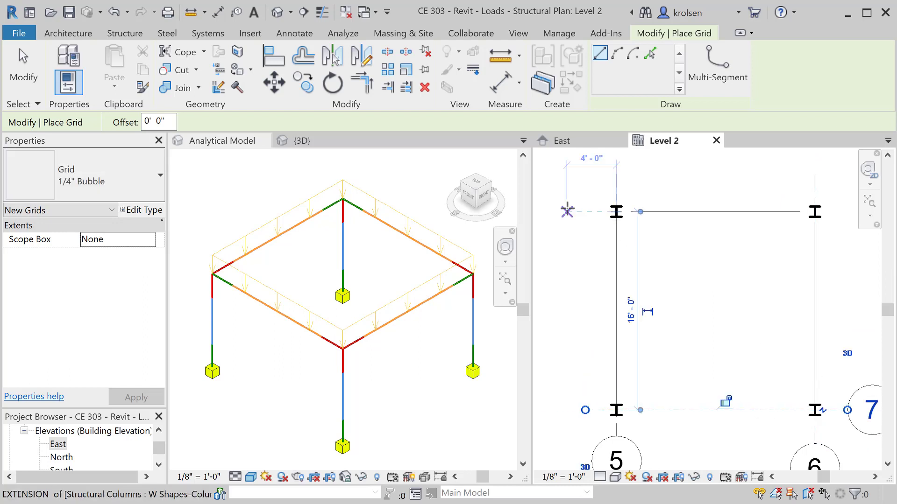
{"action": "left_click", "coordinate": [581, 211]}
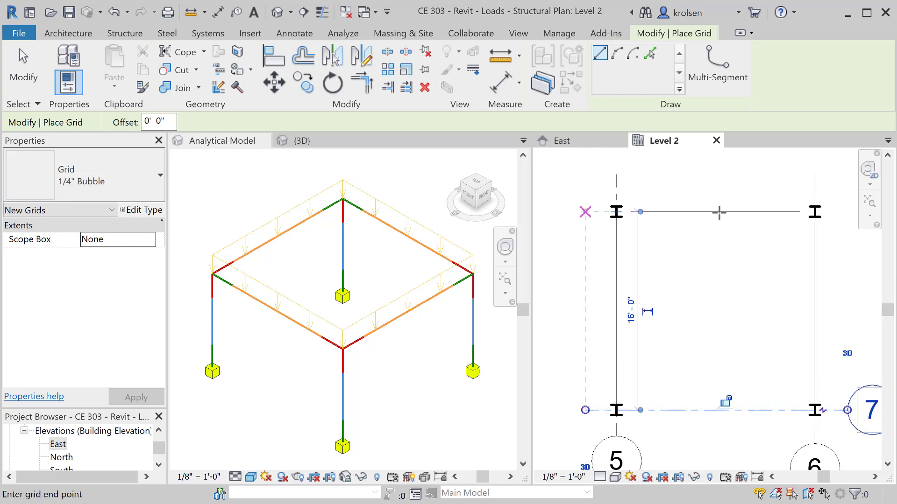
{"action": "left_click", "coordinate": [847, 212]}
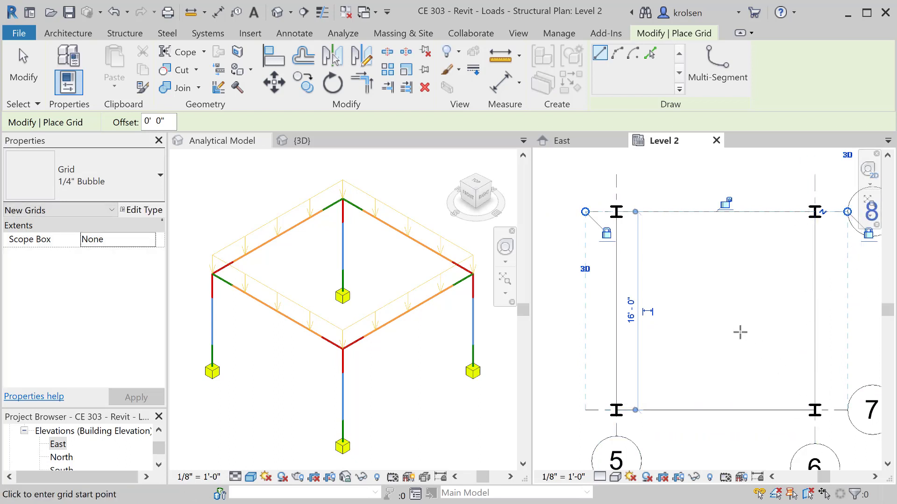
{"action": "scroll", "coordinate": [728, 319], "scroll_direction": "down", "scroll_amount": 1}
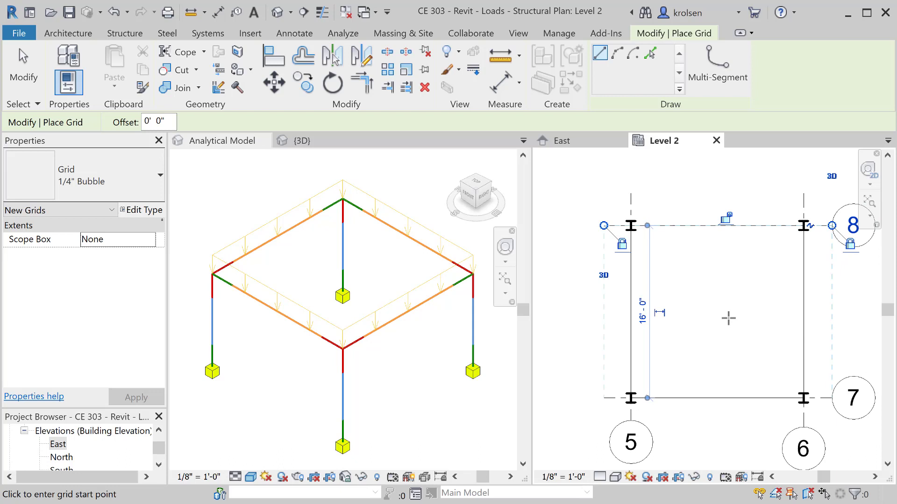
{"action": "left_click", "coordinate": [724, 308]}
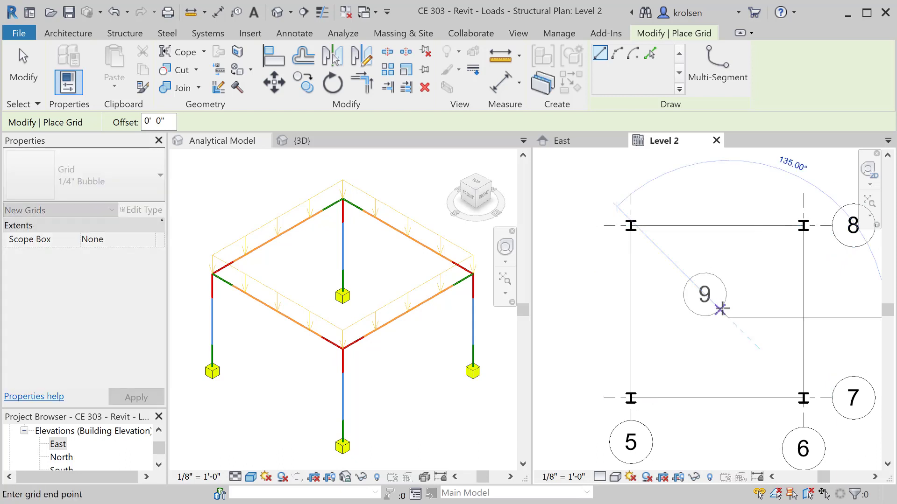
{"action": "key", "text": "Escape"}
{"action": "scroll", "coordinate": [710, 337], "scroll_direction": "down", "scroll_amount": 1}
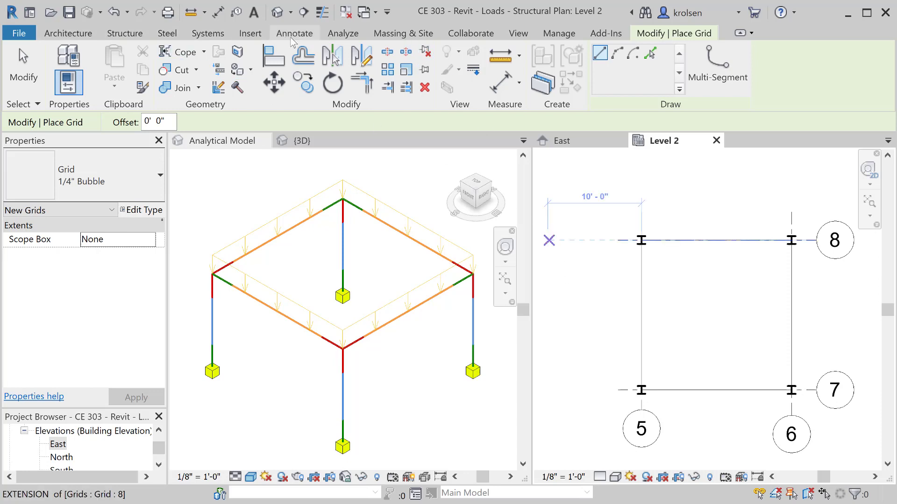
{"action": "left_click", "coordinate": [335, 37]}
Start a new area load sketch with Grid : 6 as its work plane.
{"action": "left_click", "coordinate": [110, 65]}
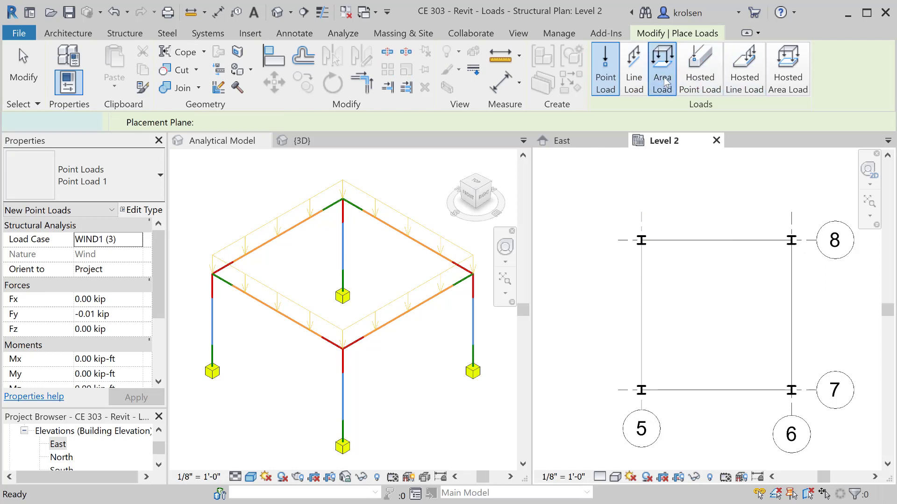
{"action": "left_click", "coordinate": [665, 80]}
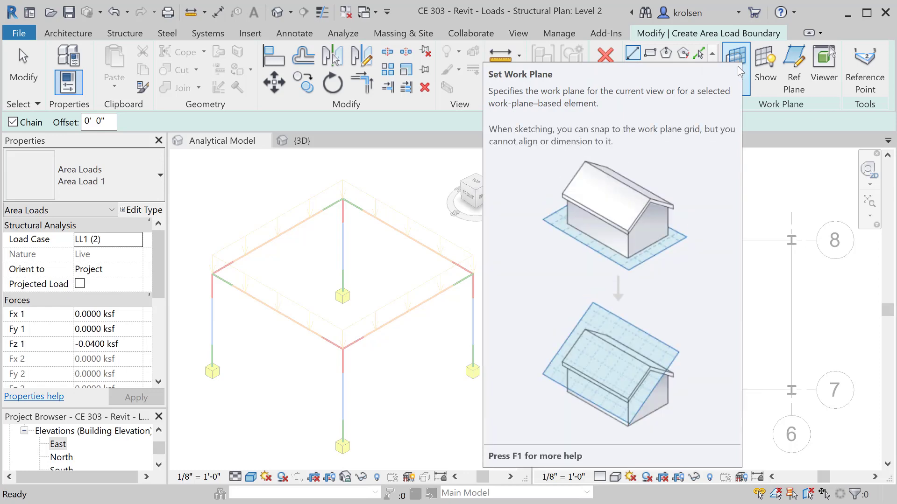
{"action": "left_click", "coordinate": [737, 71]}
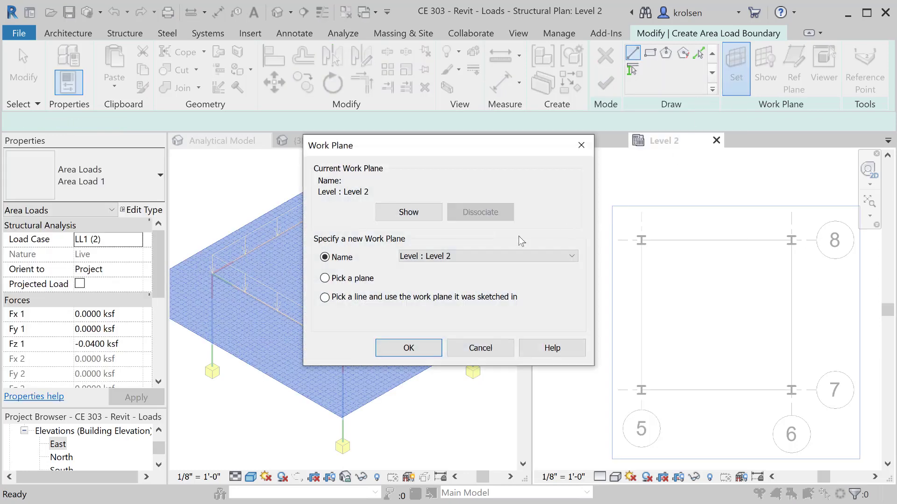
{"action": "left_click", "coordinate": [569, 257]}
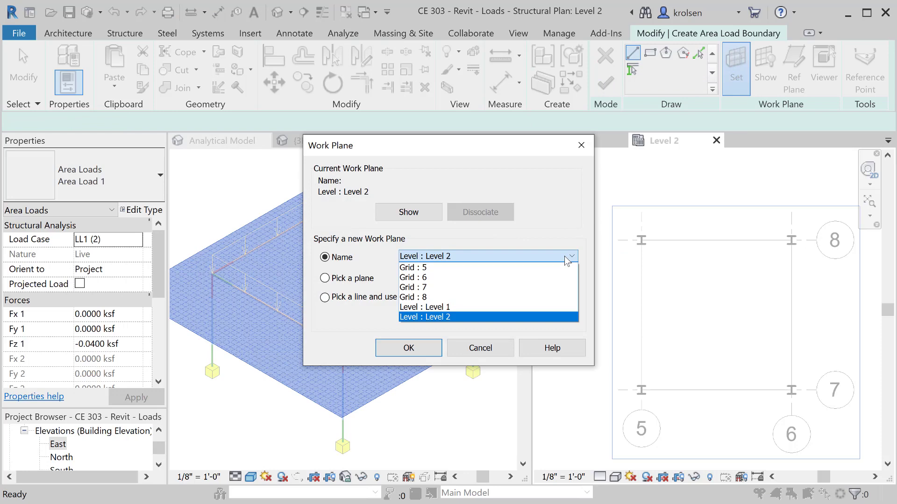
{"action": "left_click", "coordinate": [447, 279]}
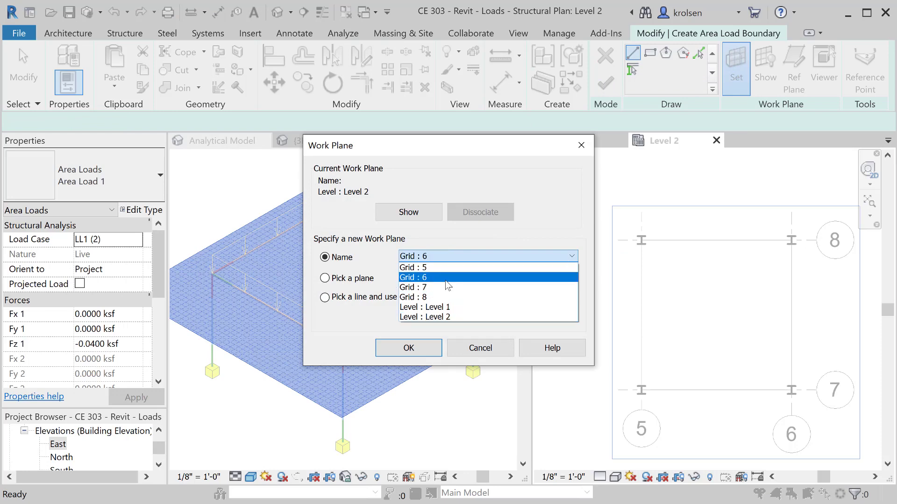
{"action": "left_click", "coordinate": [423, 349]}
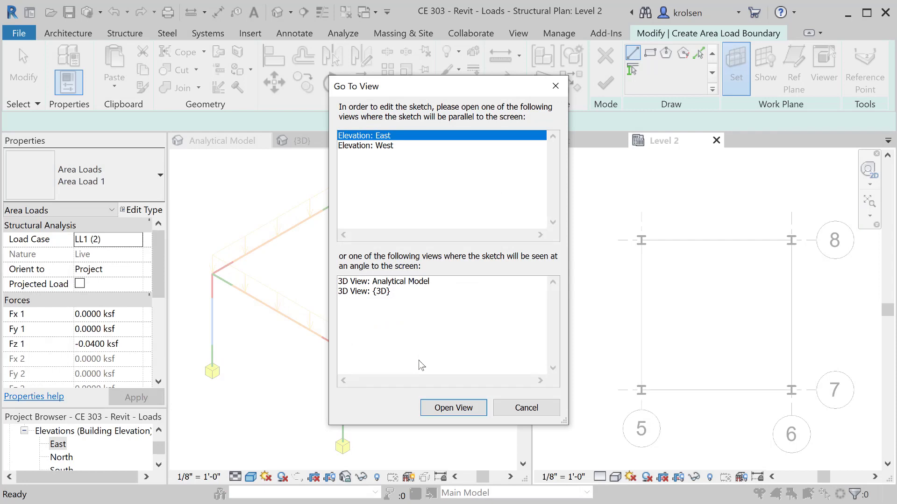
In the East elevation, draw a 16'-0" by 10'-0" rectangle from grid 7 to grid 8.
{"action": "left_click", "coordinate": [453, 407]}
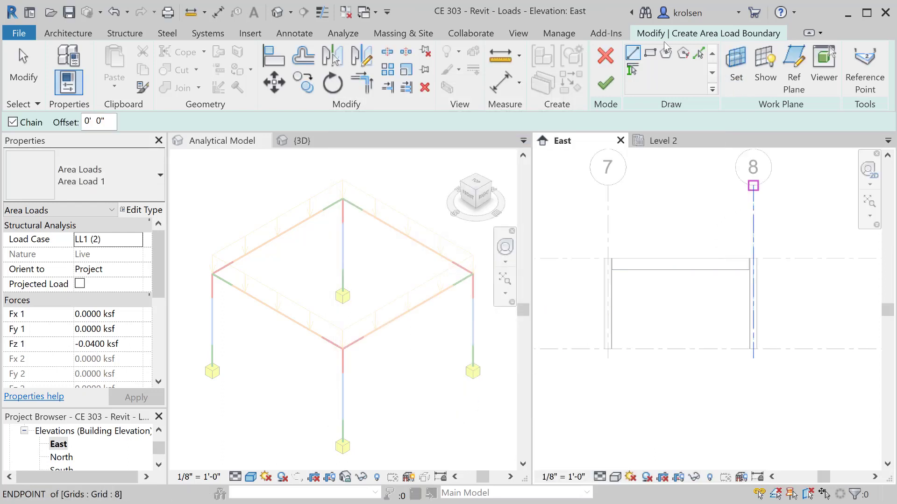
{"action": "left_click", "coordinate": [649, 53]}
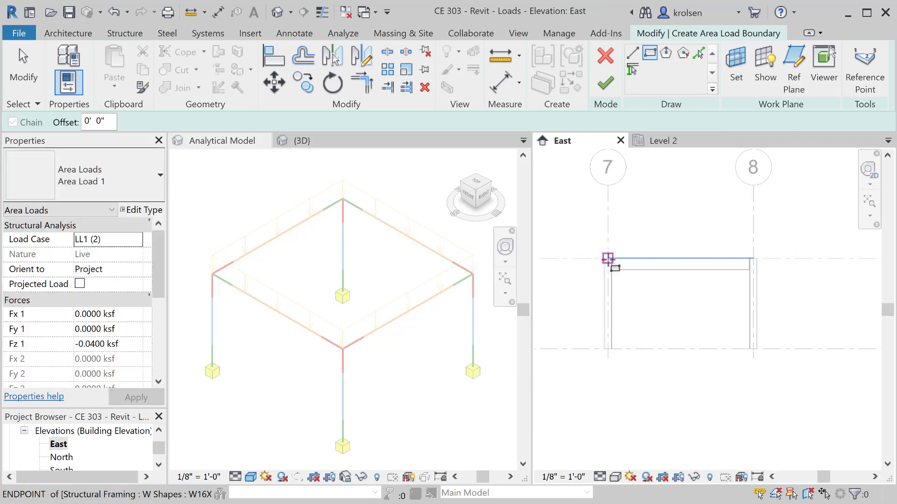
{"action": "left_click", "coordinate": [606, 258]}
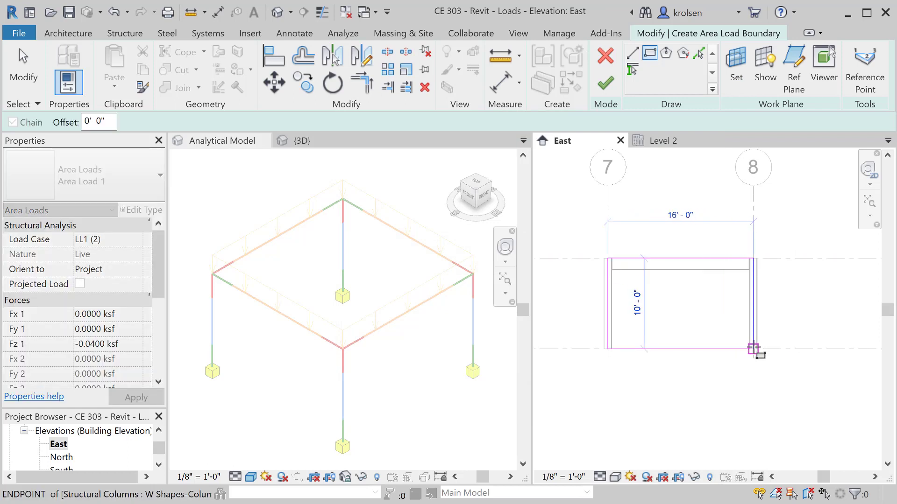
{"action": "left_click", "coordinate": [751, 349]}
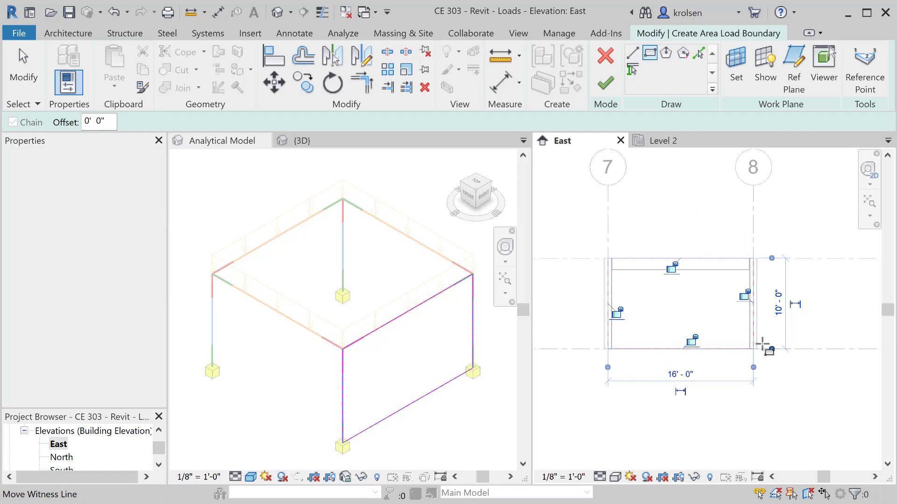
Finish the grid 6 area load, save the project, and activate the Analytical Model view.
{"action": "left_click", "coordinate": [604, 84]}
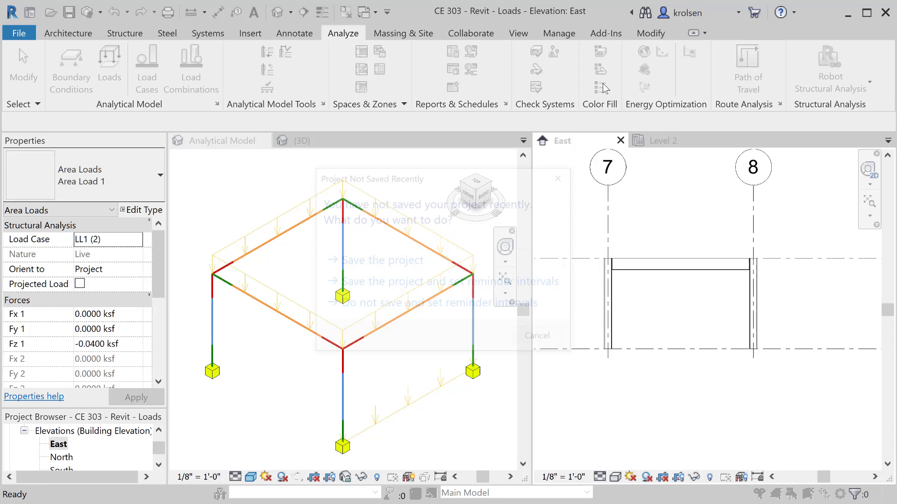
{"action": "left_click", "coordinate": [403, 265]}
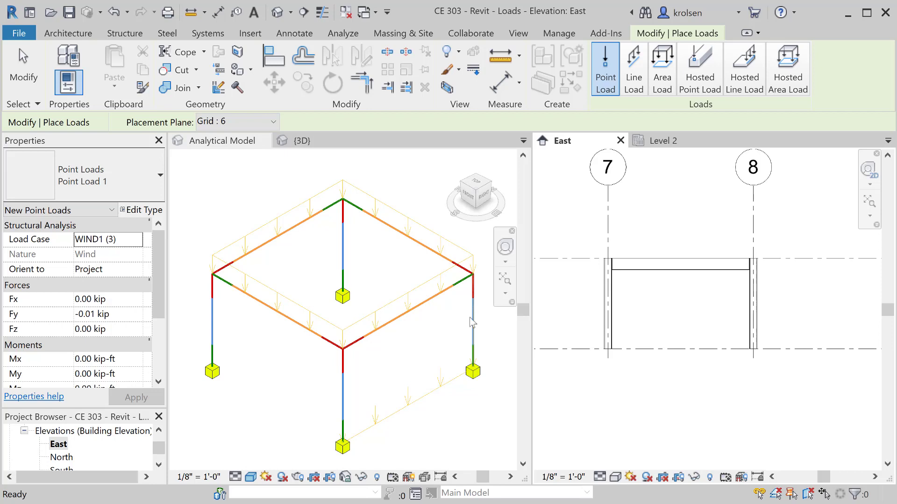
{"action": "left_click", "coordinate": [416, 400]}
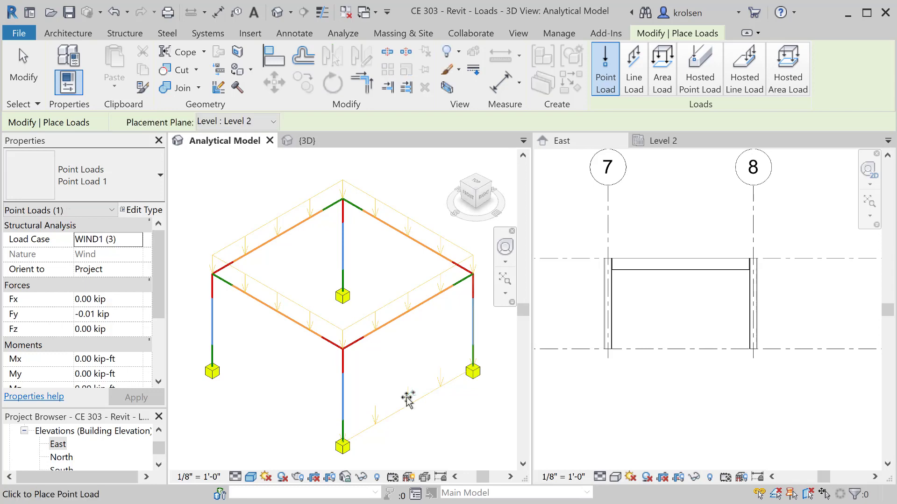
{"action": "left_click", "coordinate": [408, 399]}
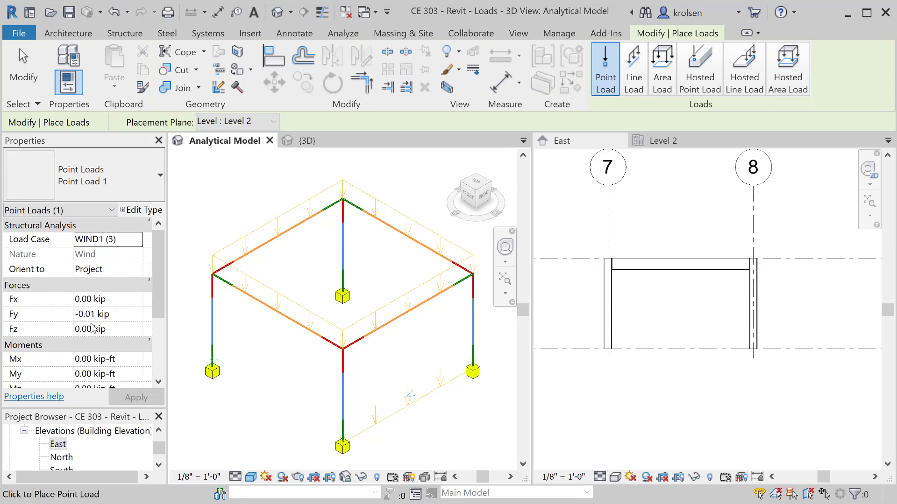
{"action": "key", "text": "Escape"}
Assign the WIND1 (3) load case to the new area load on grid 6.
{"action": "left_click", "coordinate": [379, 419]}
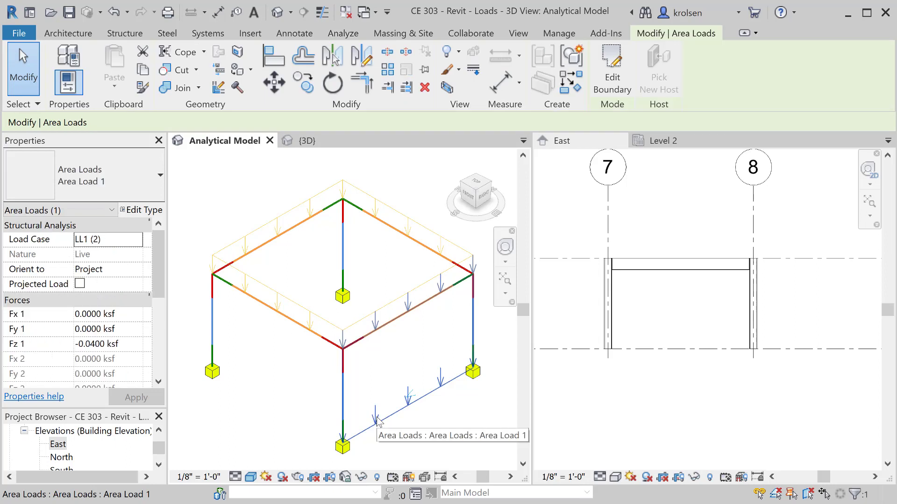
{"action": "left_click", "coordinate": [124, 241]}
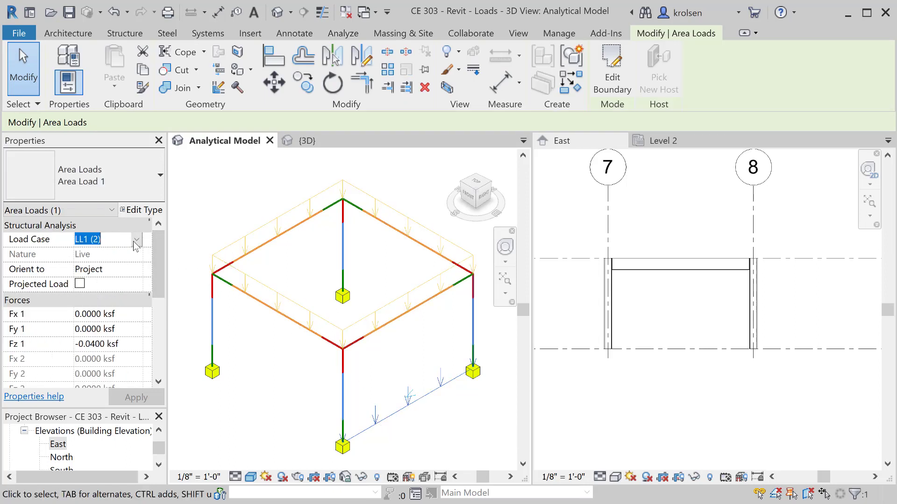
{"action": "left_click", "coordinate": [136, 240]}
{"action": "left_click", "coordinate": [97, 283]}
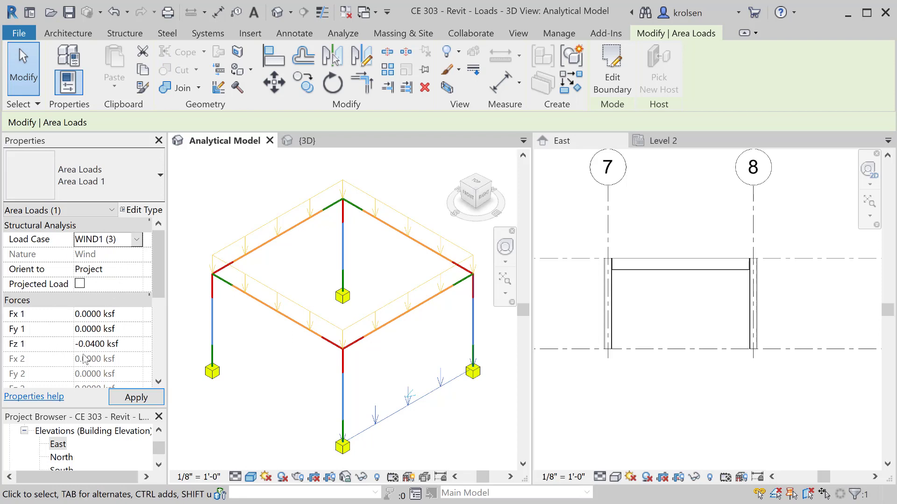
Set the area load's Fz 1 to 0 and Fx 1 to -0.01 ksf, then apply.
{"action": "mouse_move", "coordinate": [91, 344]}
{"action": "left_mouse_down"}
{"action": "mouse_move", "coordinate": [73, 340]}
{"action": "mouse_move", "coordinate": [83, 333]}
{"action": "left_mouse_up"}
{"action": "key", "text": "BackSpace"}
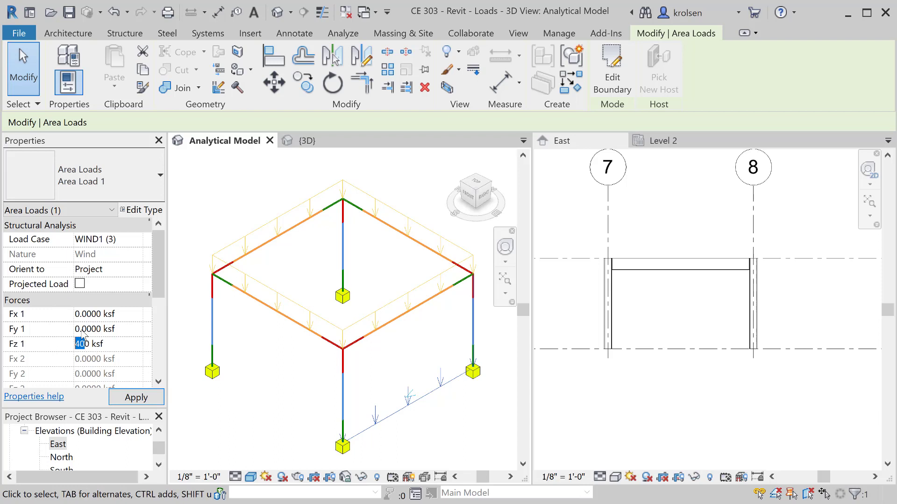
{"action": "key", "text": "BackSpace"}
{"action": "left_click", "coordinate": [76, 313]}
{"action": "type", "text": "-0.0"}
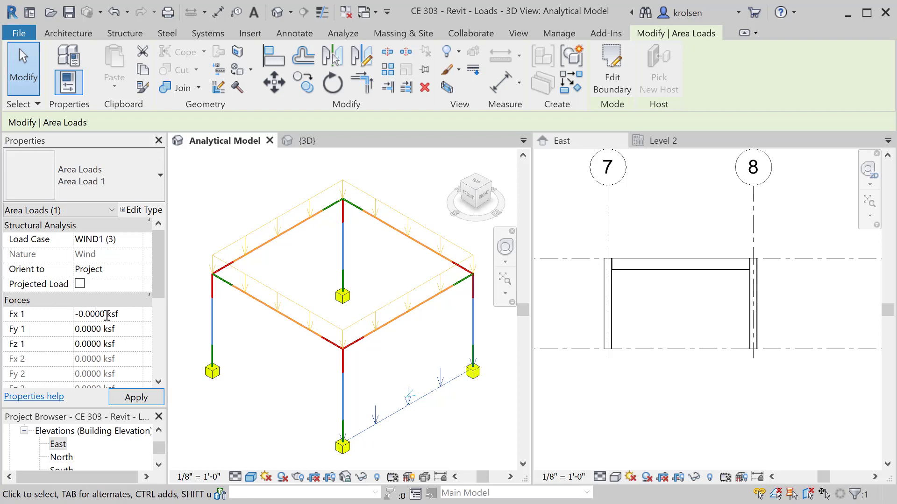
{"action": "type", "text": "1"}
{"action": "key", "text": "Delete"}
{"action": "left_click", "coordinate": [133, 400]}
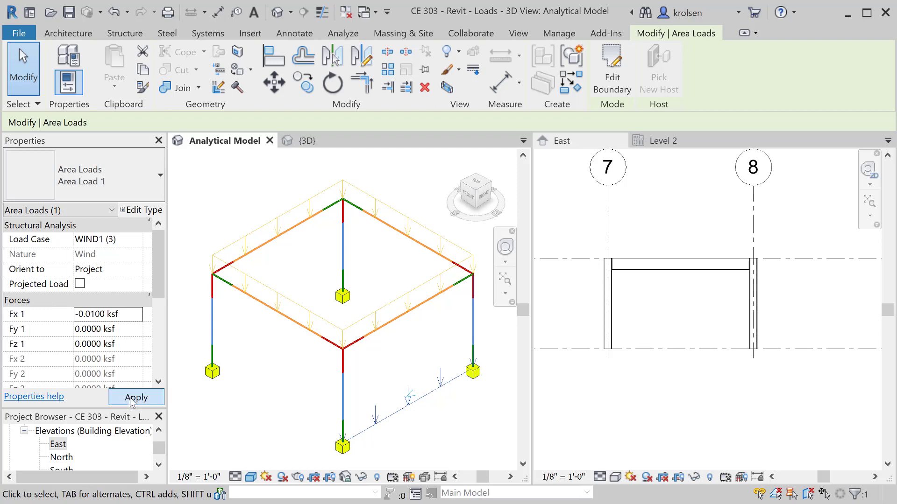